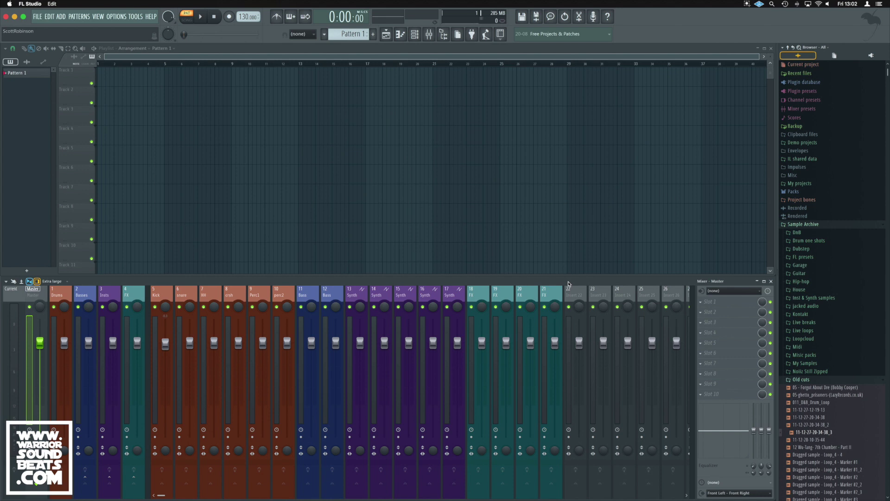
# Step: Close FL Studio without saving changes to untitled.flp and open Audio MIDI Setup
pyautogui.press('super+n')
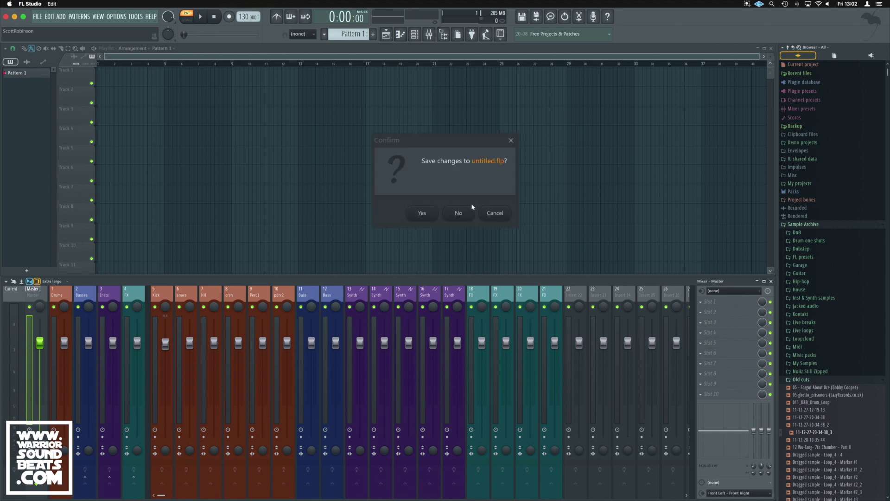
pyautogui.click(460, 214)
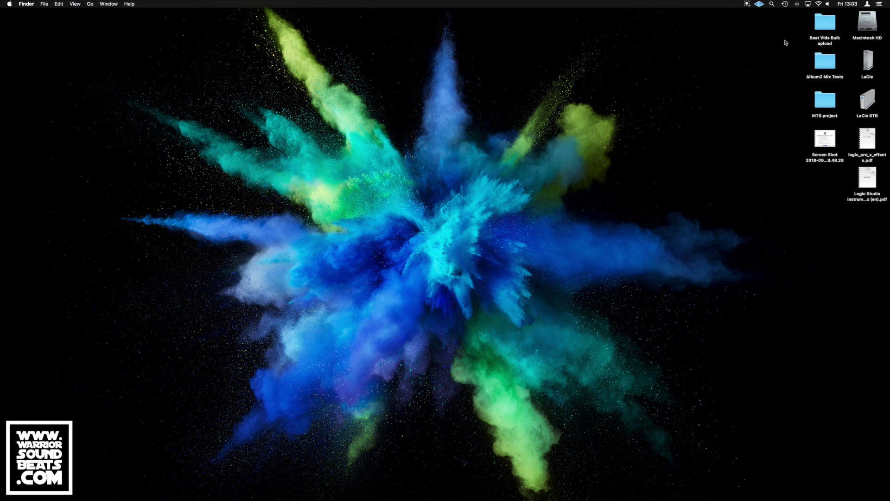
pyautogui.click(773, 5)
pyautogui.write('audio')
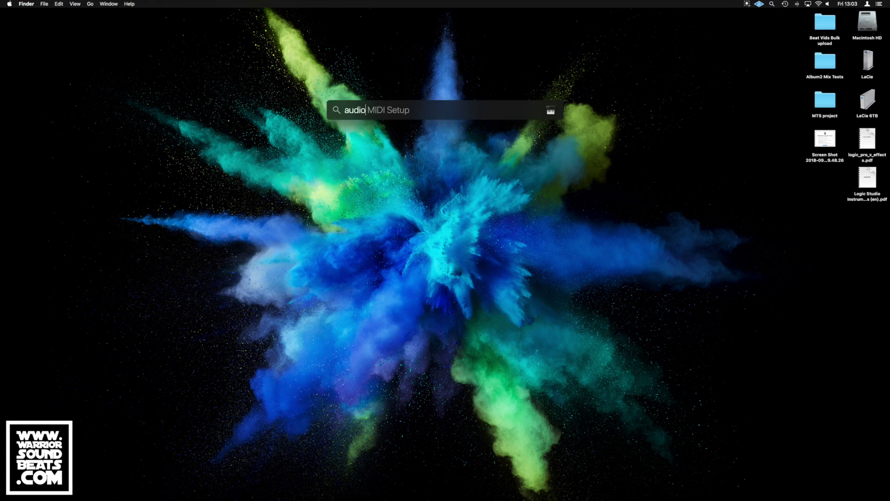
pyautogui.press('Right')
pyautogui.press('Return')
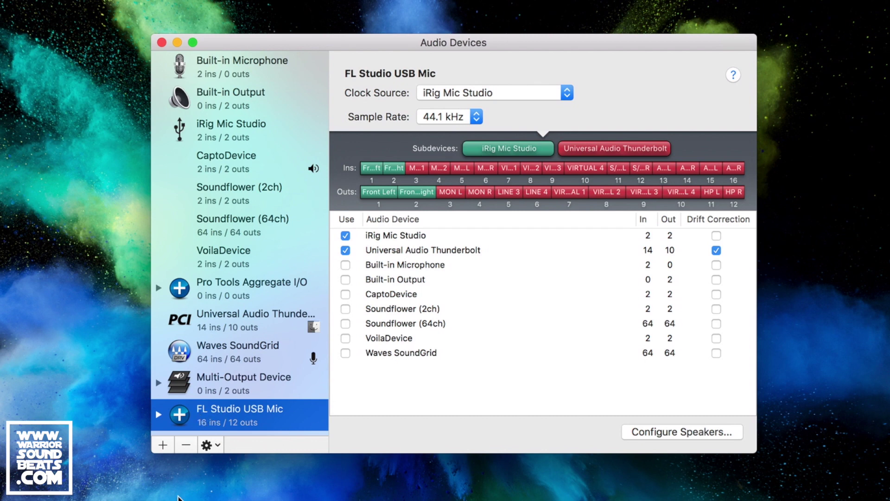
# Step: Replace the FL Studio USB Mic device with a new aggregate device combining iRig Mic Studio and Universal Audio Thunderbolt
pyautogui.click(185, 446)
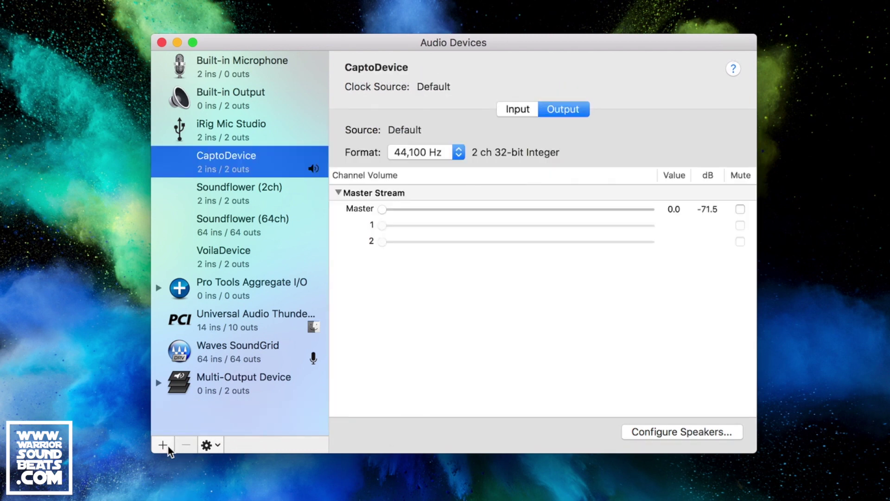
pyautogui.click(164, 445)
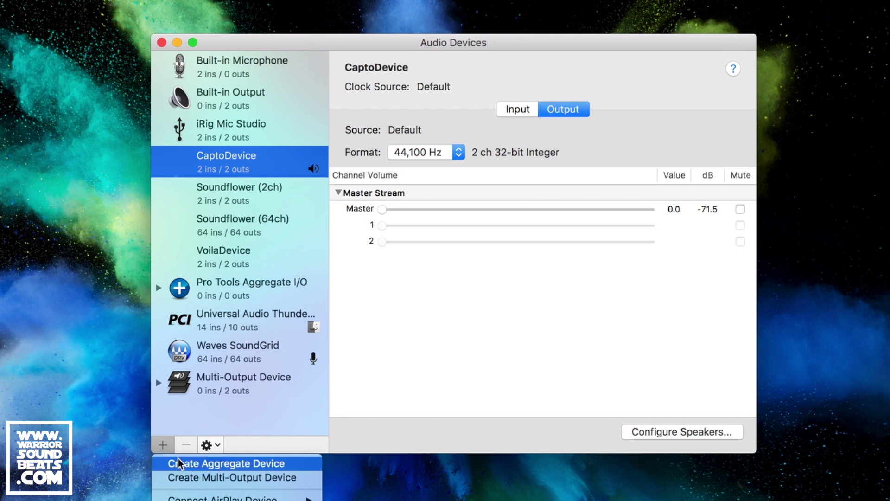
pyautogui.click(178, 463)
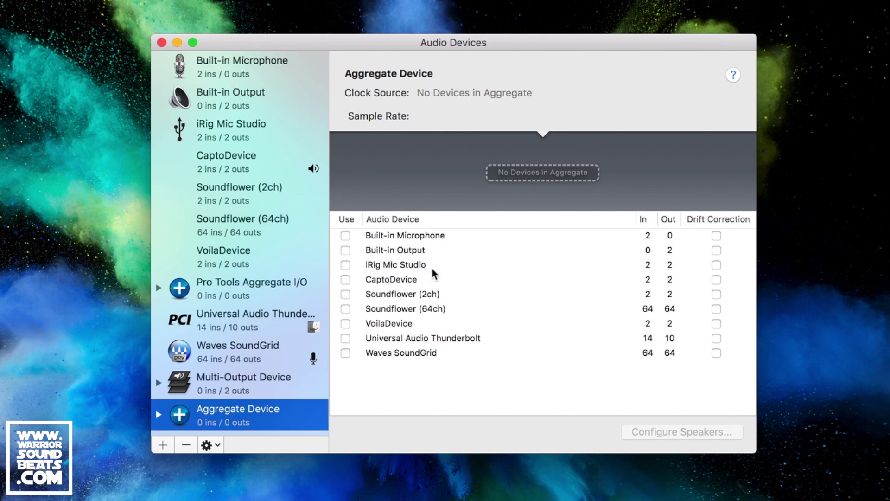
pyautogui.click(345, 264)
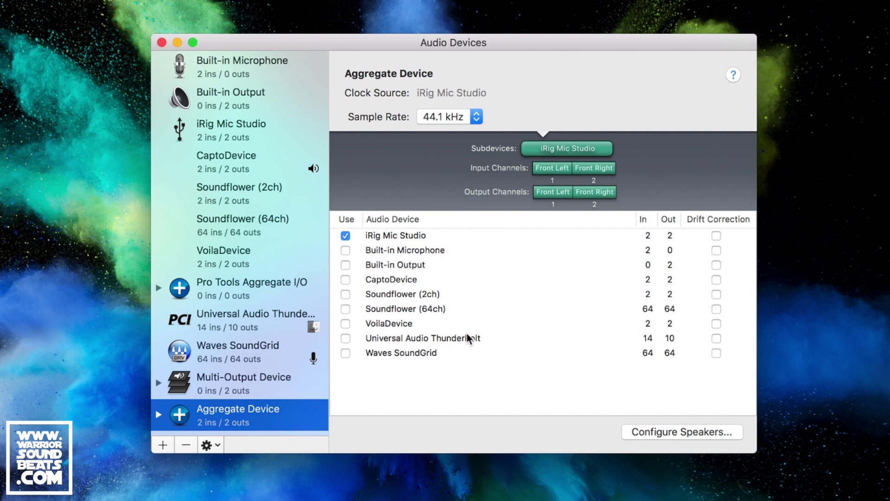
pyautogui.click(346, 338)
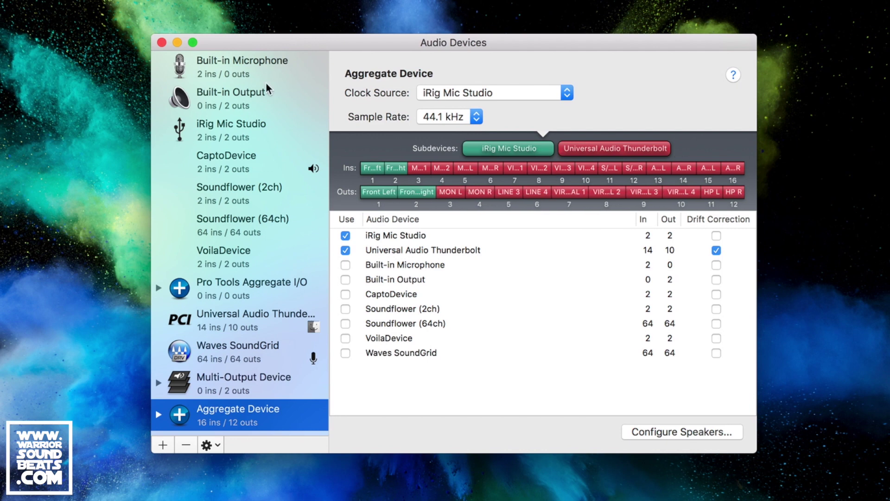
# Step: Rename the new aggregate device as FL Studio USB Mic
pyautogui.click(256, 411)
pyautogui.doubleClick(256, 407)
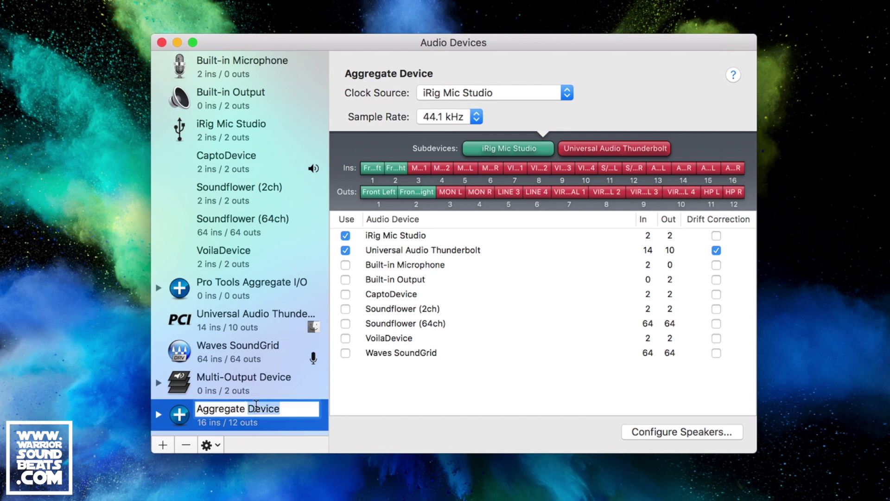
pyautogui.tripleClick(256, 407)
pyautogui.write('FL Studio')
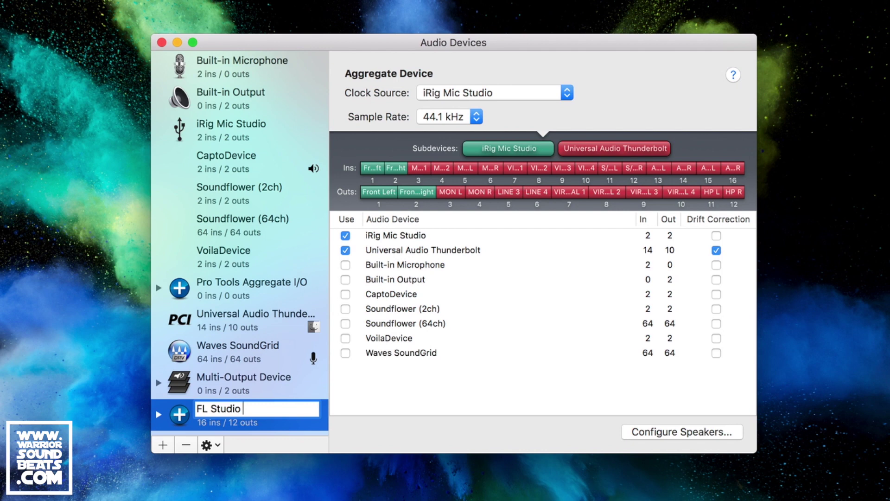
pyautogui.write(' USB Mic')
pyautogui.press('Return')
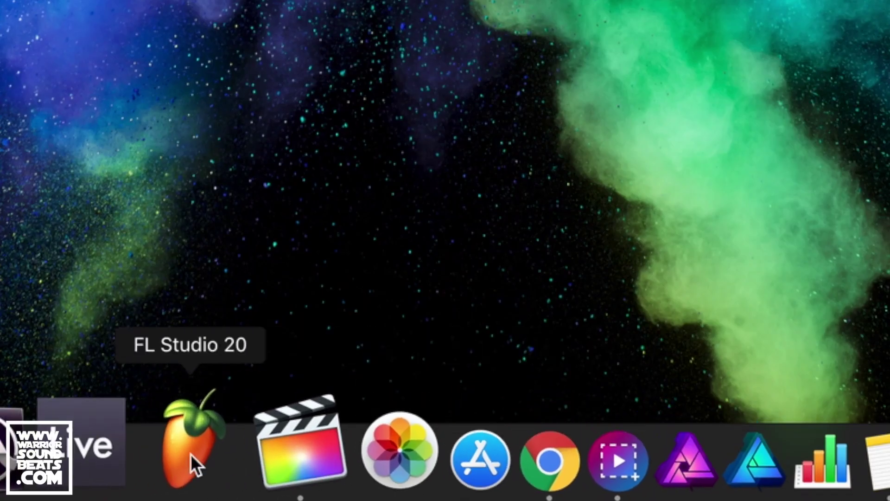
# Step: Launch FL Studio 20 and select FL Studio USB Mic as the audio device in its audio settings
pyautogui.click(191, 457)
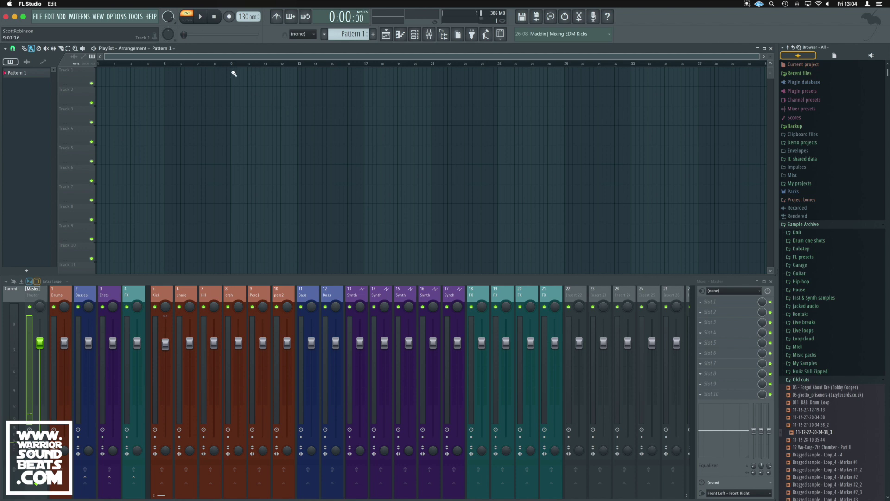
pyautogui.click(116, 18)
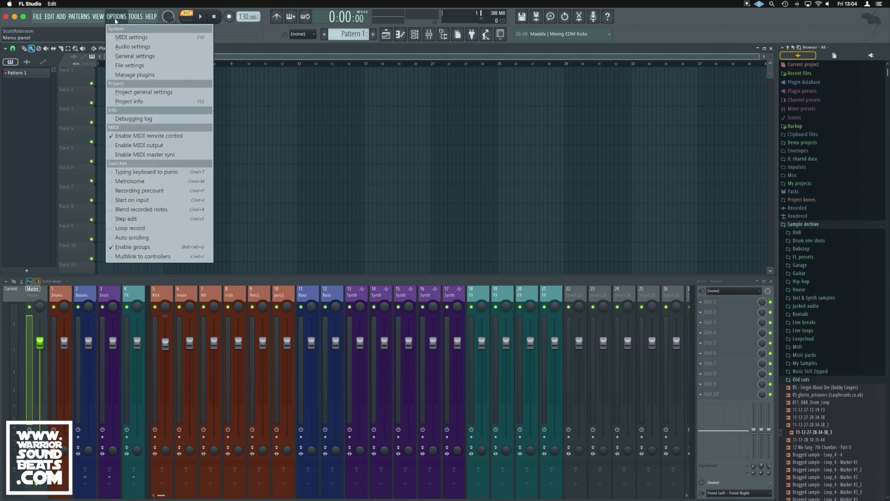
pyautogui.click(127, 47)
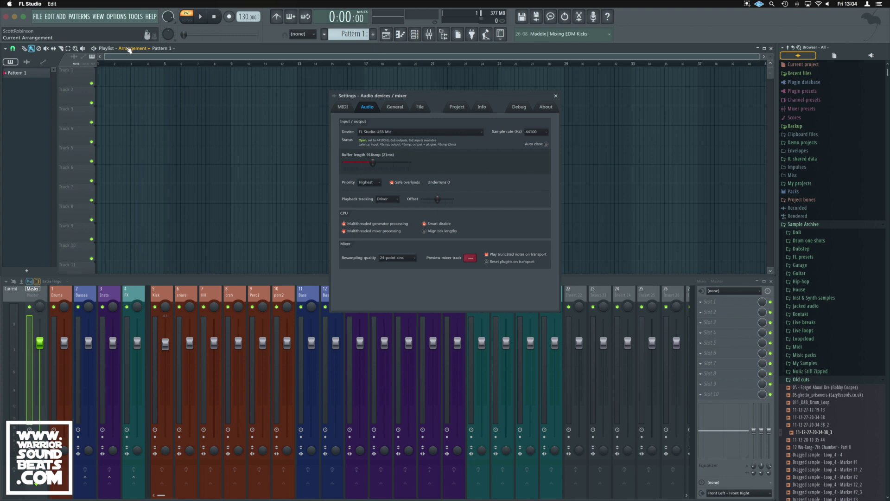
pyautogui.click(419, 133)
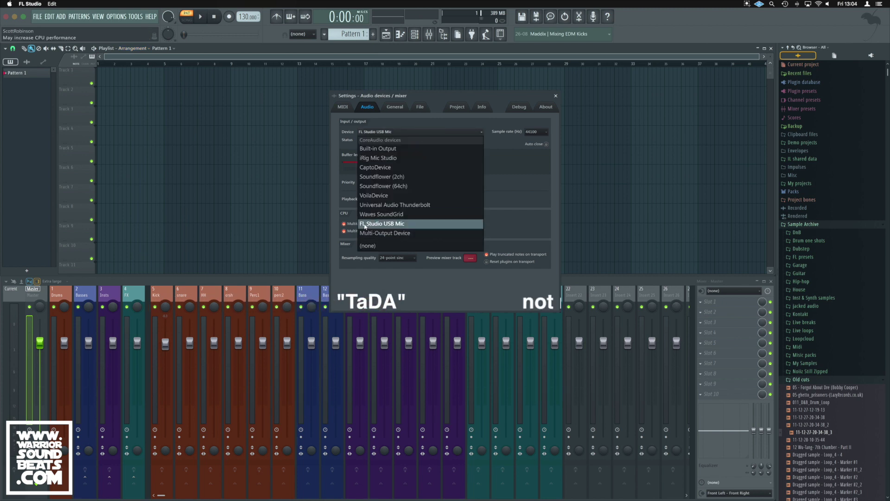
pyautogui.click(409, 224)
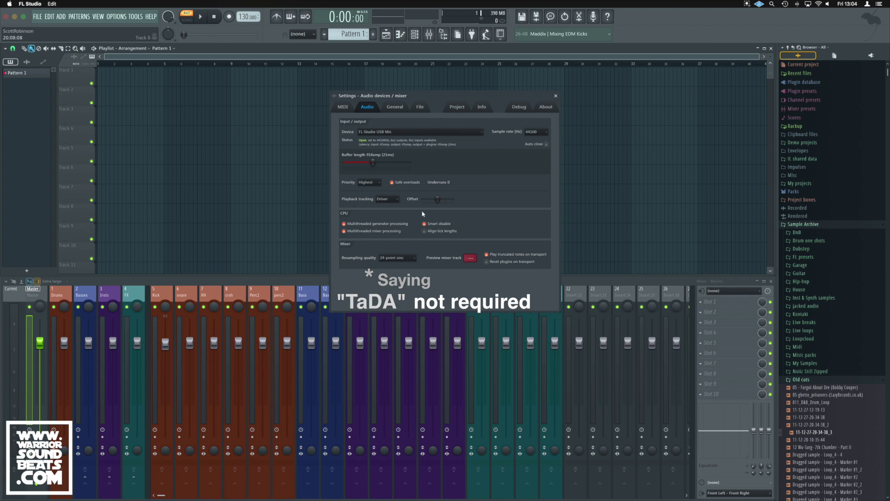
pyautogui.click(556, 96)
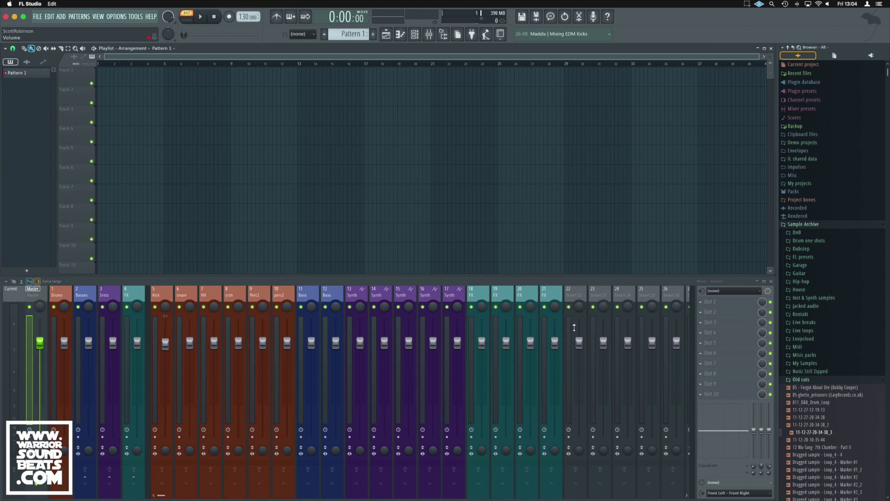
# Step: Name mixer insert 22 Mic In and set its audio input to the stereo pair Front Left - Front Right
pyautogui.click(570, 337)
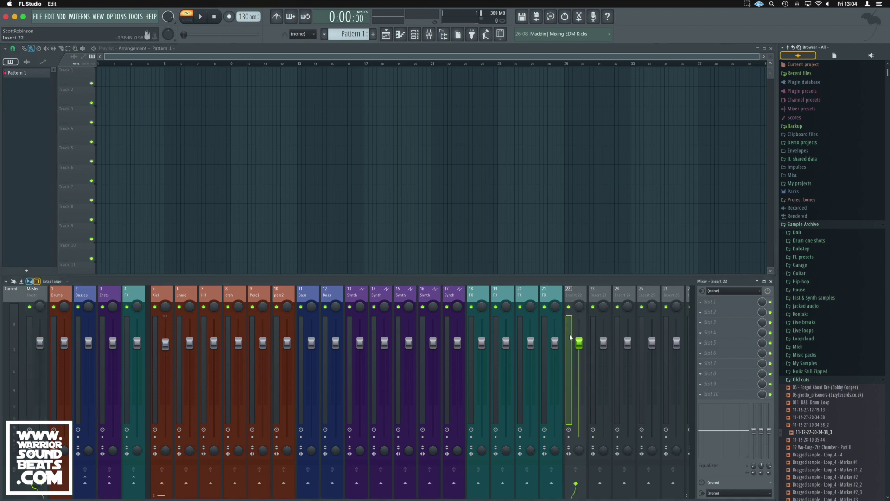
pyautogui.press('F2')
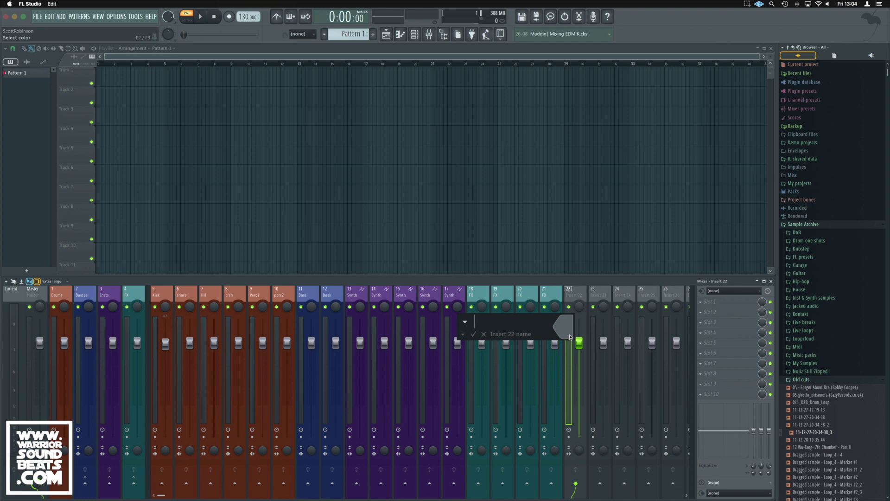
pyautogui.write('Mic In')
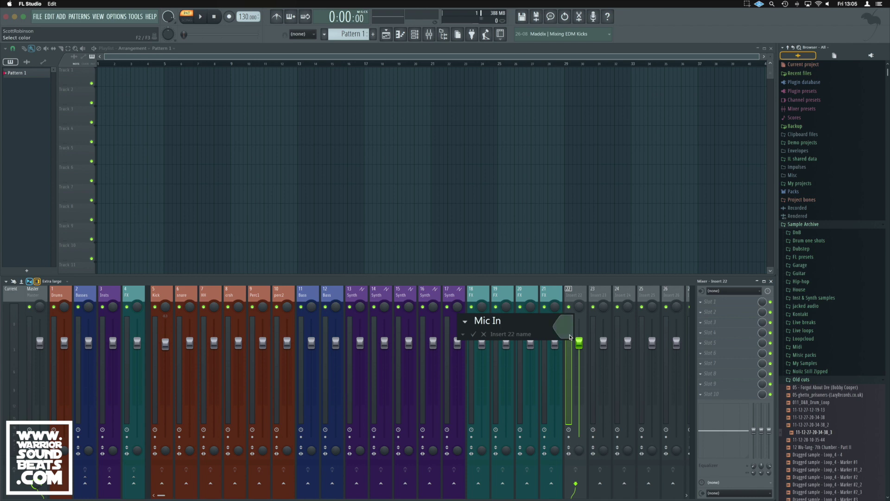
pyautogui.press('Return')
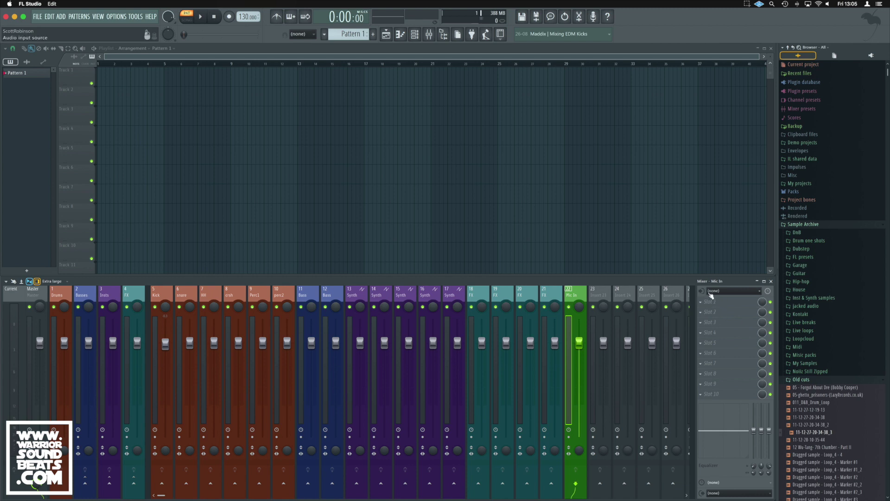
pyautogui.click(729, 292)
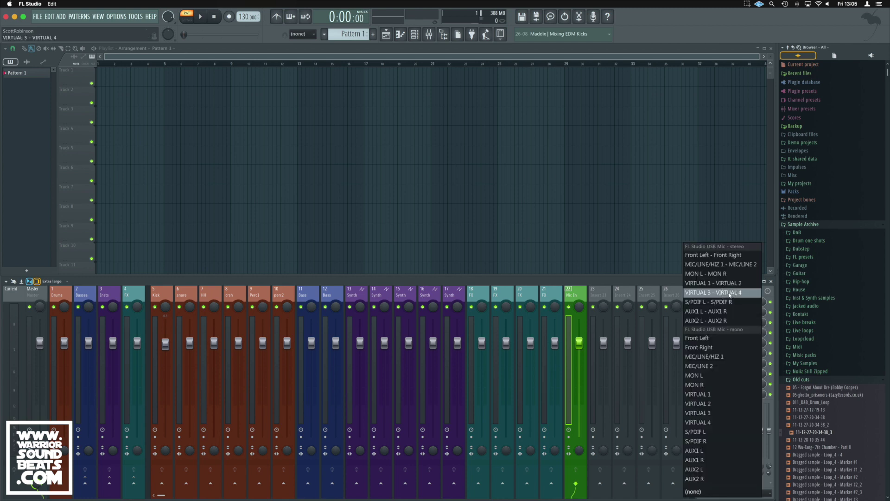
pyautogui.click(726, 255)
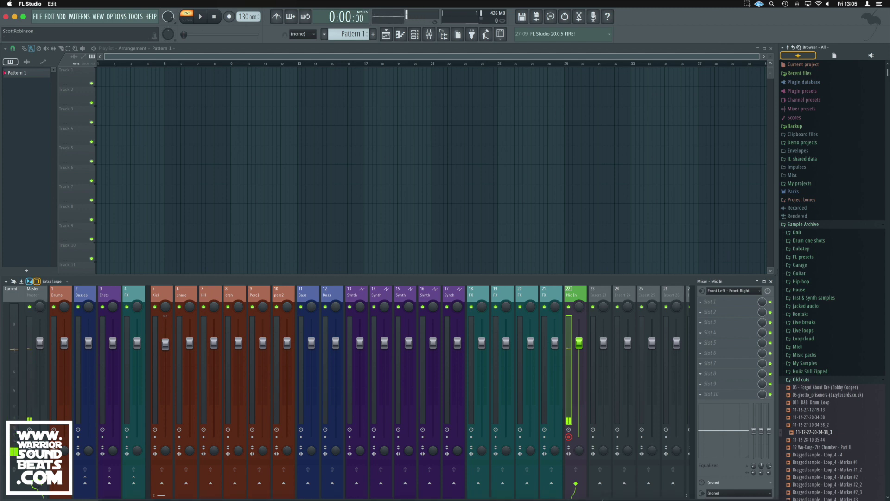
# Step: Disarm and re-arm the Mic In track for disk recording, and start recording audio into the playlist as an audio clip
pyautogui.click(569, 437)
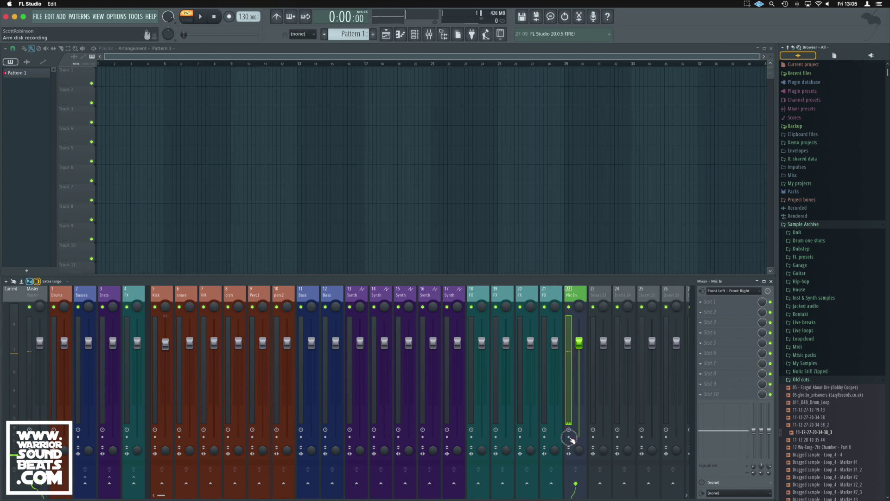
pyautogui.click(569, 437)
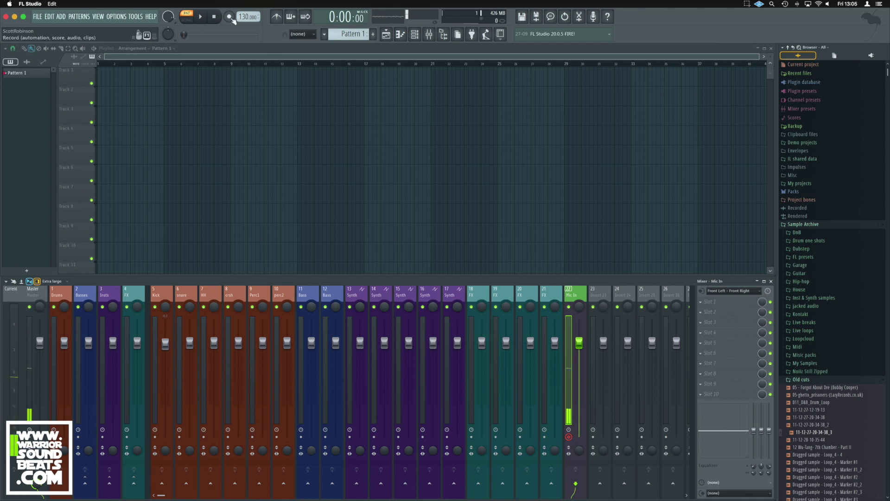
pyautogui.click(231, 20)
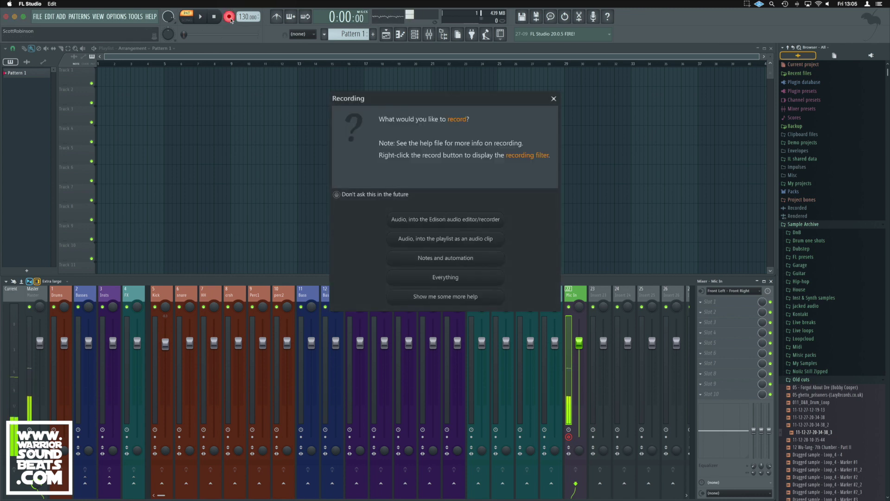
pyautogui.click(458, 242)
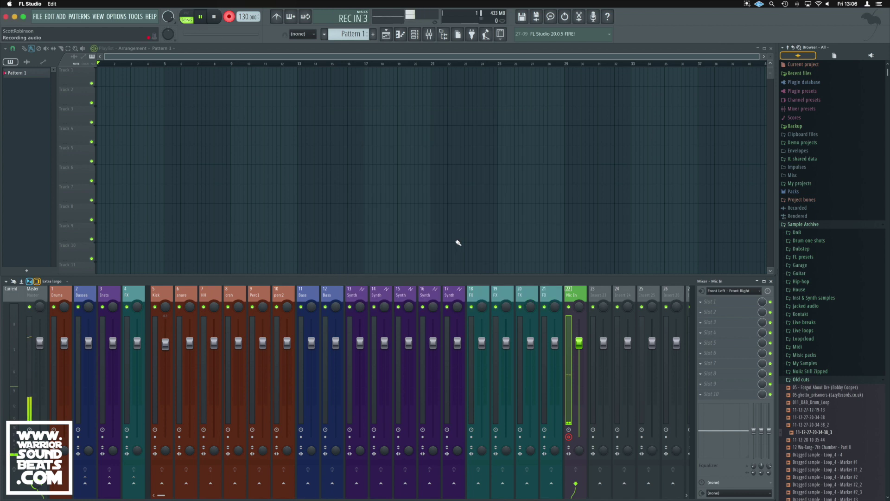